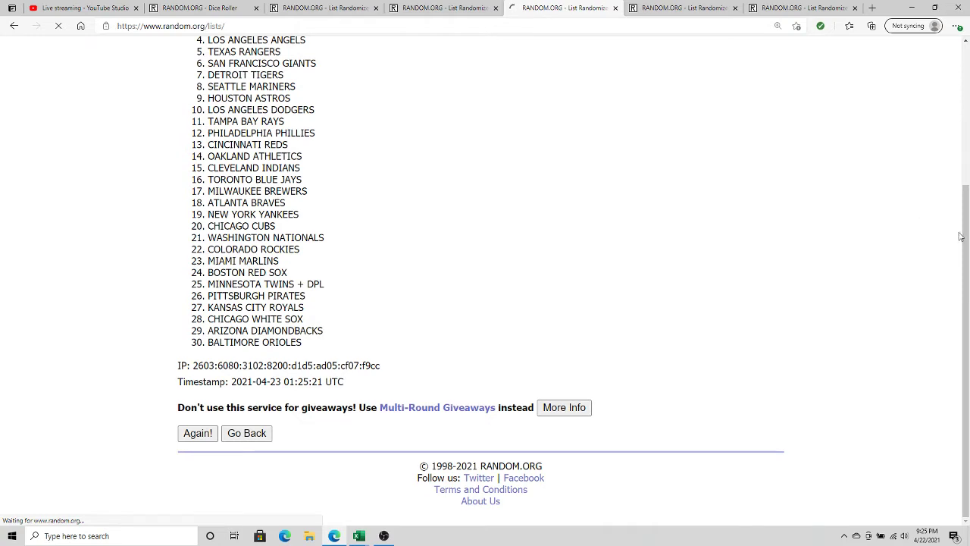
# - Randomize the list of 30 baseball teams two more times, checking the order after each run
pyautogui.moveTo(967, 242); pyautogui.dragTo(968, 114)
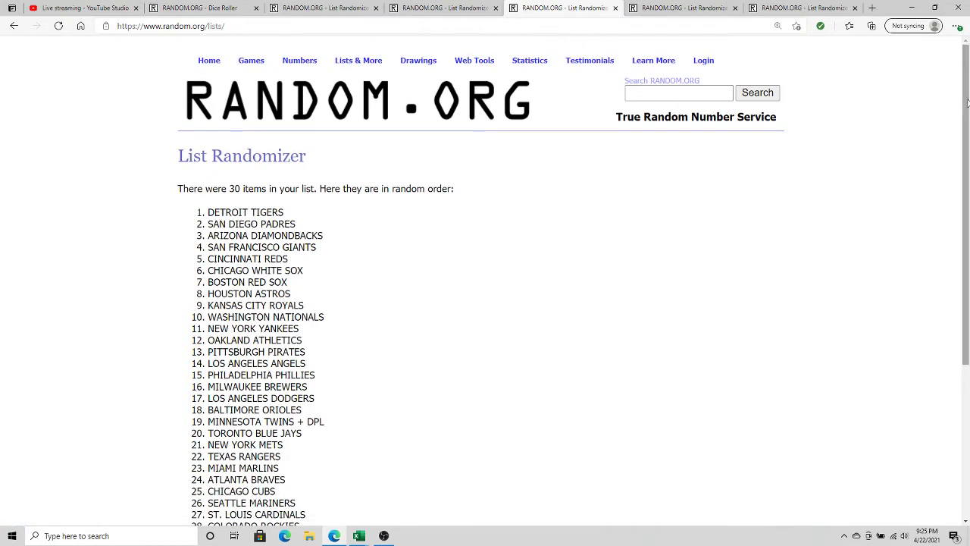
pyautogui.moveTo(961, 119); pyautogui.dragTo(958, 261)
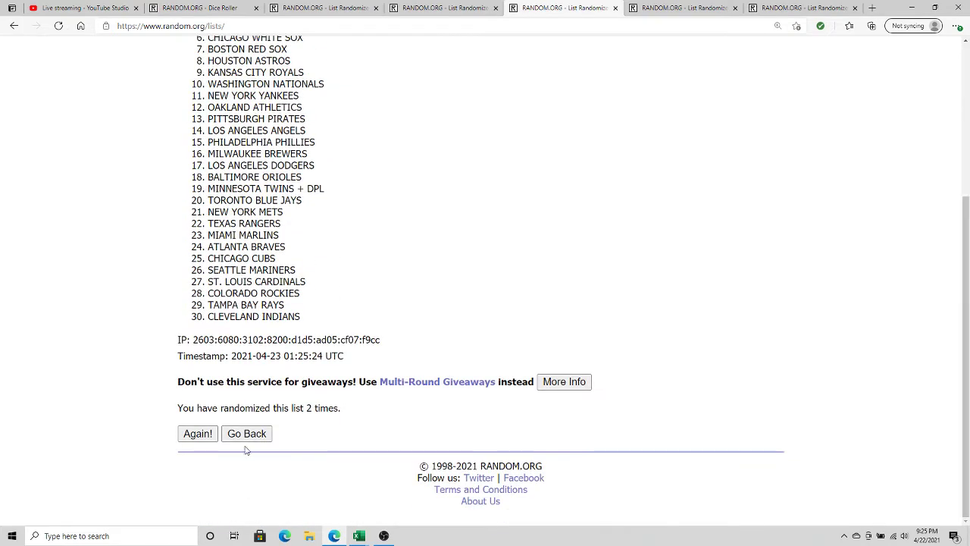
pyautogui.click(203, 435)
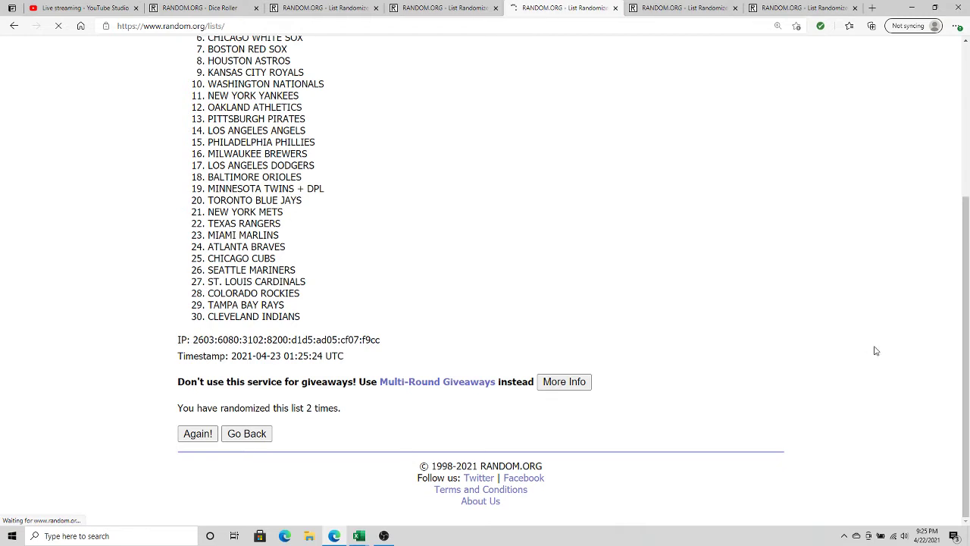
pyautogui.moveTo(964, 382); pyautogui.dragTo(968, 212)
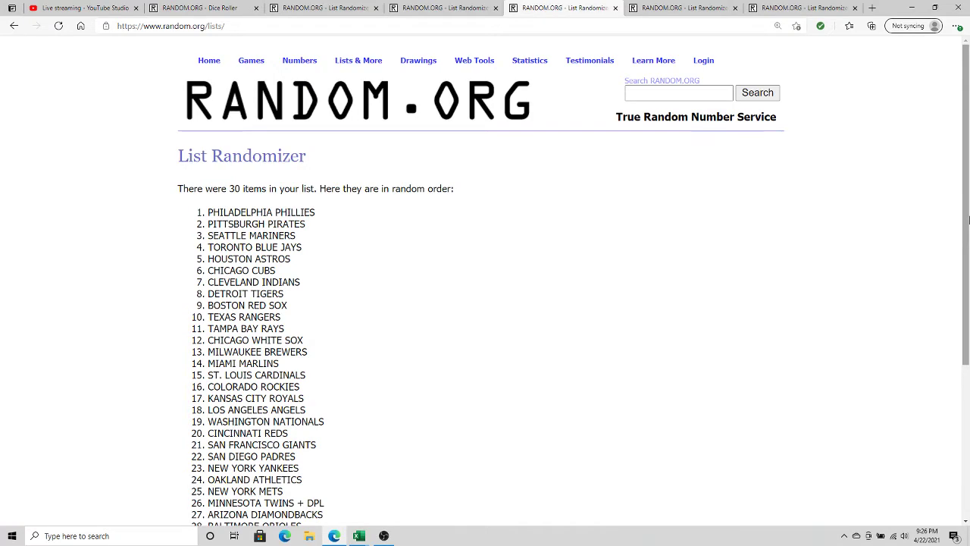
pyautogui.moveTo(966, 221); pyautogui.dragTo(954, 406)
pyautogui.click(206, 436)
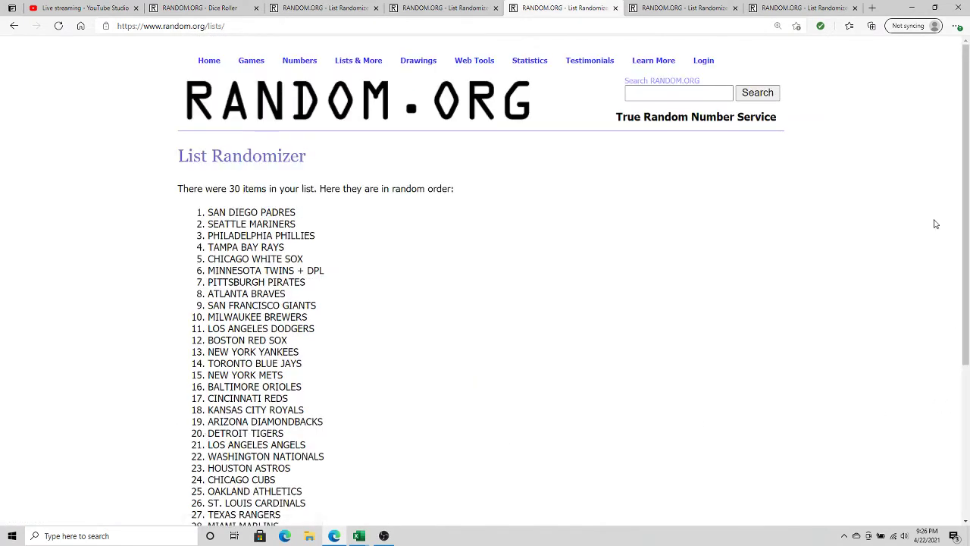
# - Copy all 30 team names from the randomized list
pyautogui.moveTo(967, 269); pyautogui.dragTo(949, 169)
pyautogui.moveTo(208, 213); pyautogui.dragTo(309, 315)
pyautogui.rightClick(326, 275)
pyautogui.click(356, 285)
# - Switch to the NT1BOXPROMOBREAK#1 workbook in Excel and paste the teams as plain text from B3 down on sheet 1
pyautogui.click(360, 536)
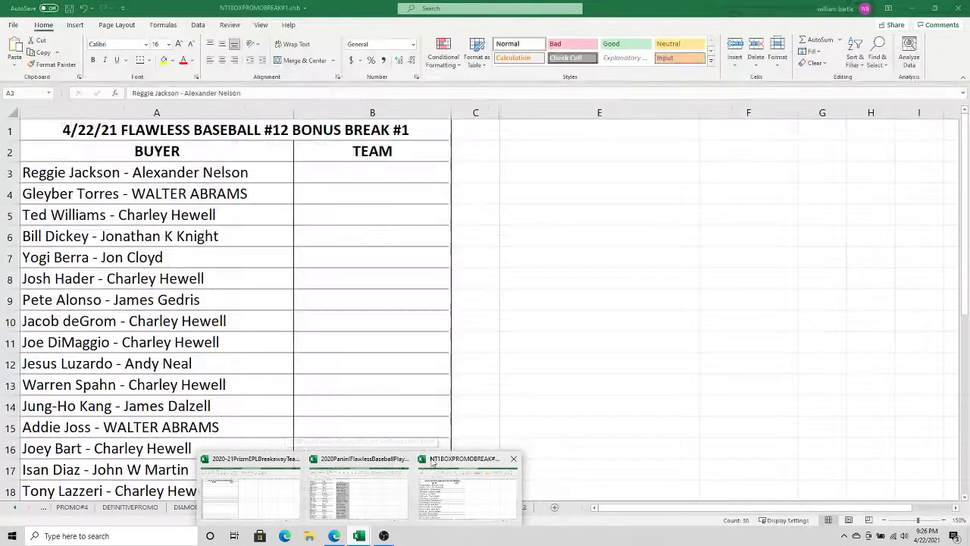
pyautogui.click(436, 463)
pyautogui.click(369, 169)
pyautogui.rightClick(369, 168)
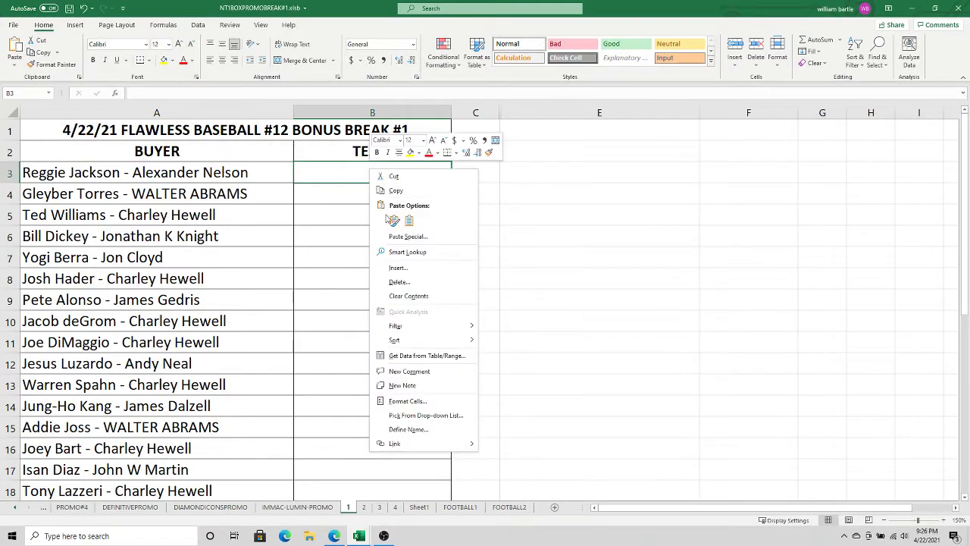
pyautogui.click(406, 237)
pyautogui.click(322, 184)
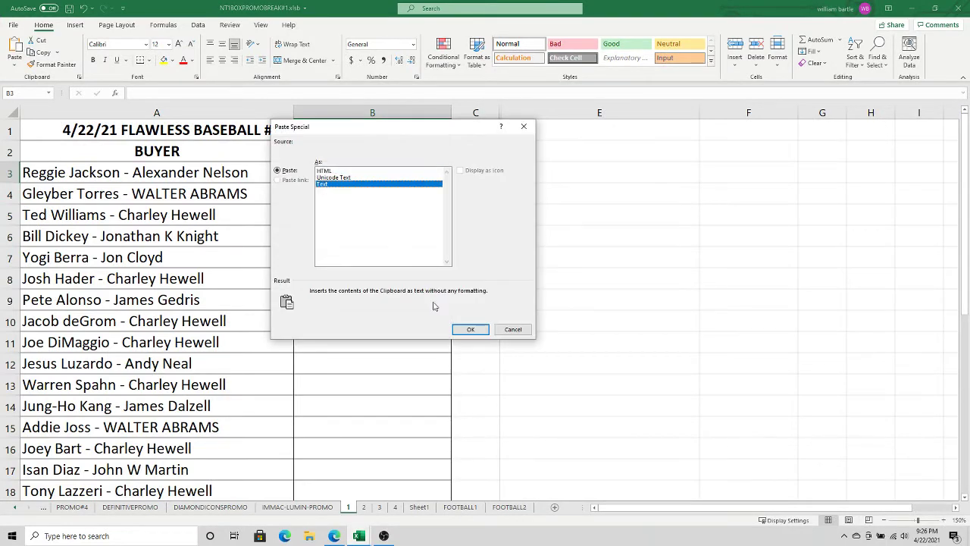
pyautogui.click(470, 329)
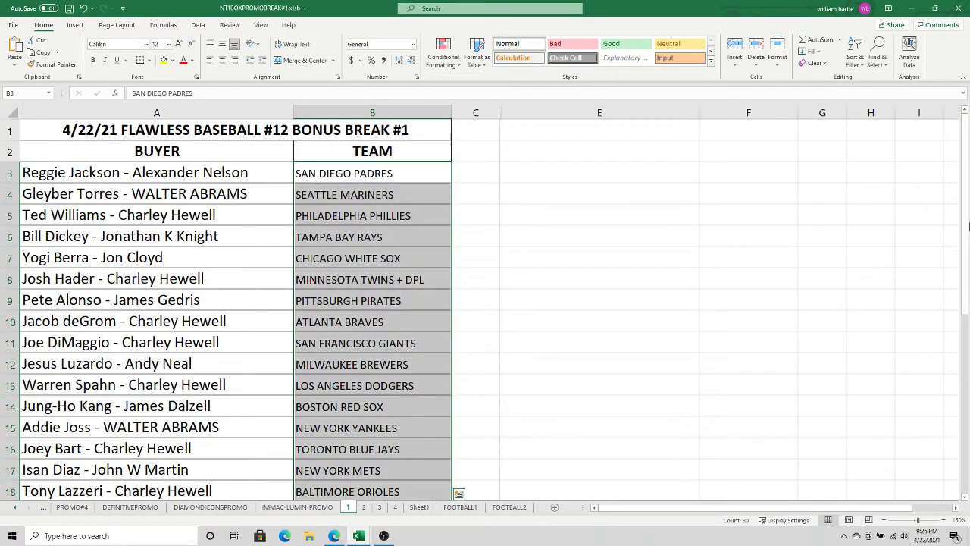
# - Review the buyer and team pairings on sheet 1, and sort the table by TEAM from A to Z with headers
pyautogui.moveTo(969, 234); pyautogui.dragTo(966, 266)
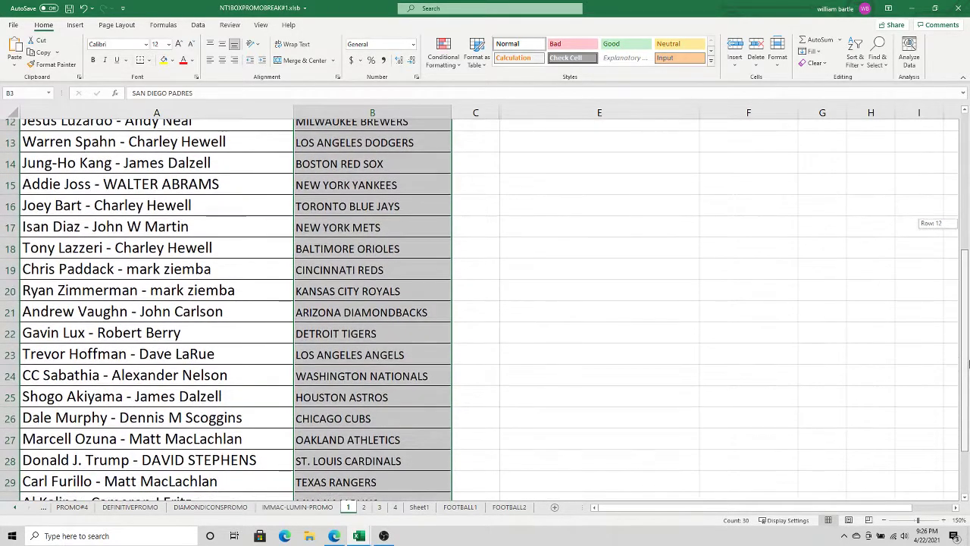
pyautogui.moveTo(968, 366); pyautogui.dragTo(969, 227)
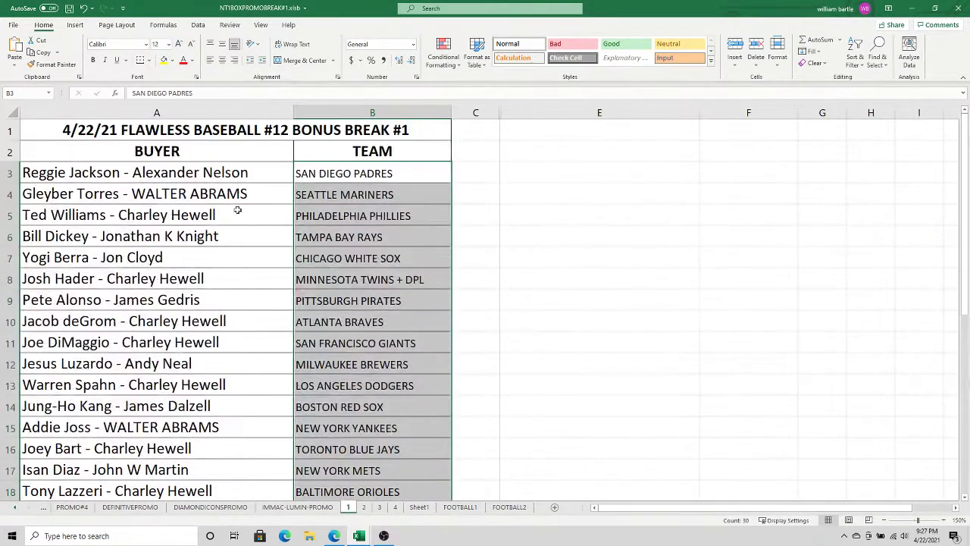
pyautogui.click(237, 149)
pyautogui.hotkey('shift', 'Right')
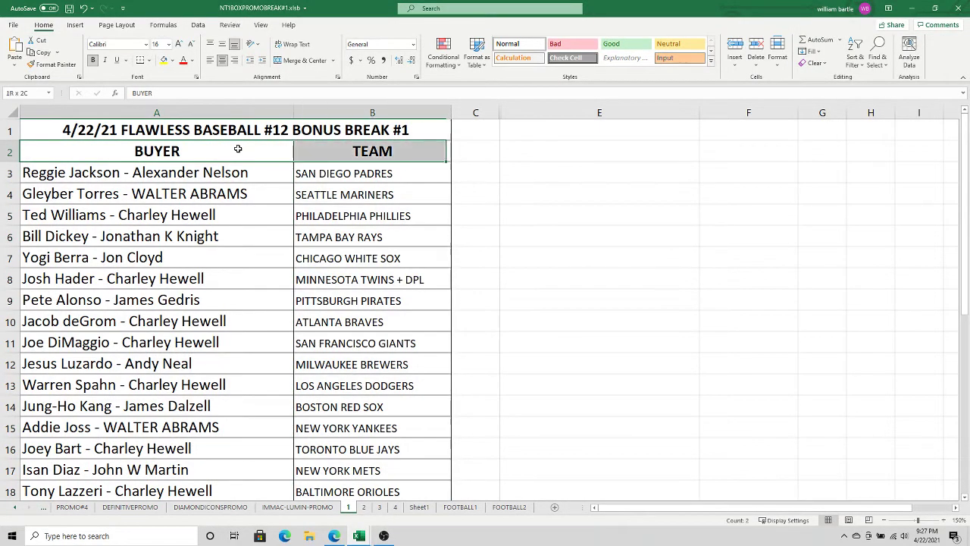
pyautogui.hotkey('ctrl', 'shift', 'Down')
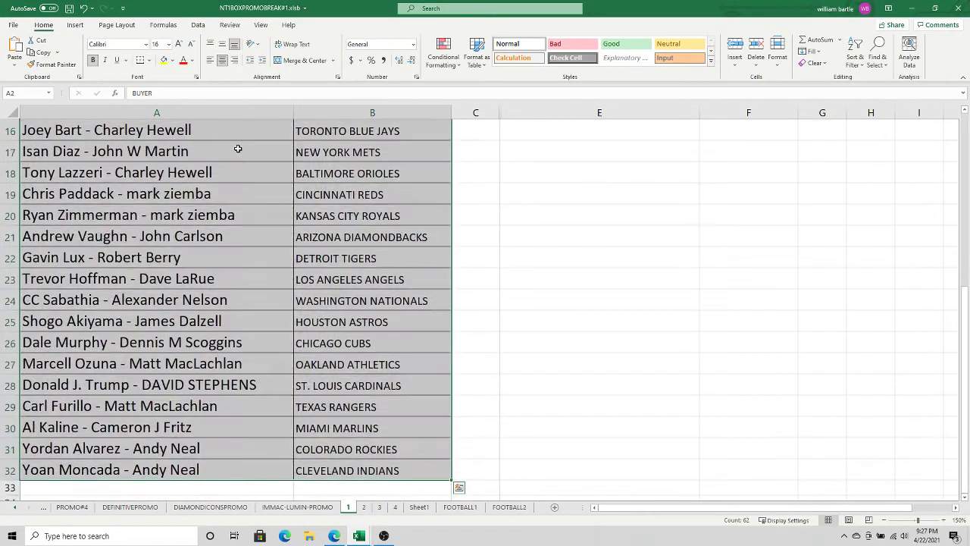
pyautogui.click(198, 24)
pyautogui.click(508, 59)
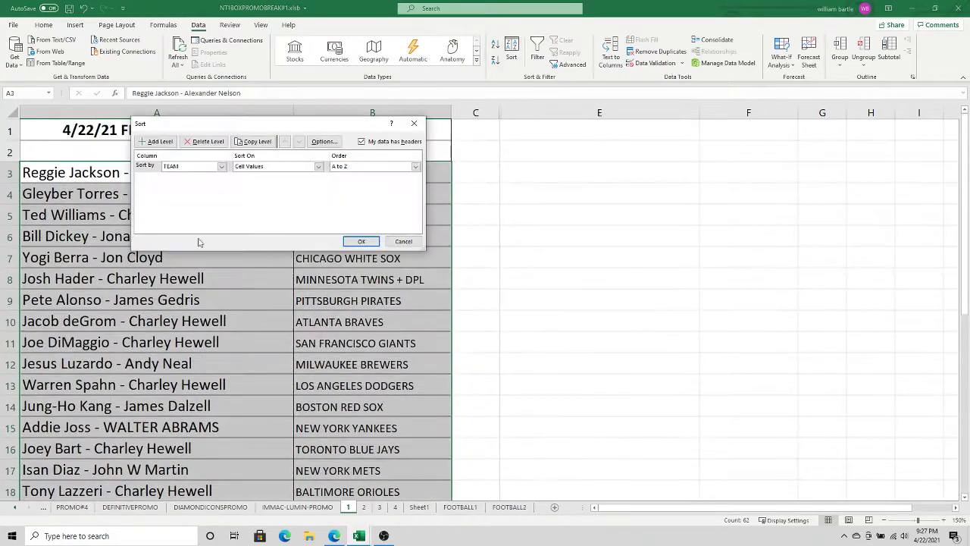
pyautogui.click(363, 242)
# - Print one copy of the Bonus Break #1 sheet on the HP Officejet Pro 8600
pyautogui.click(281, 128)
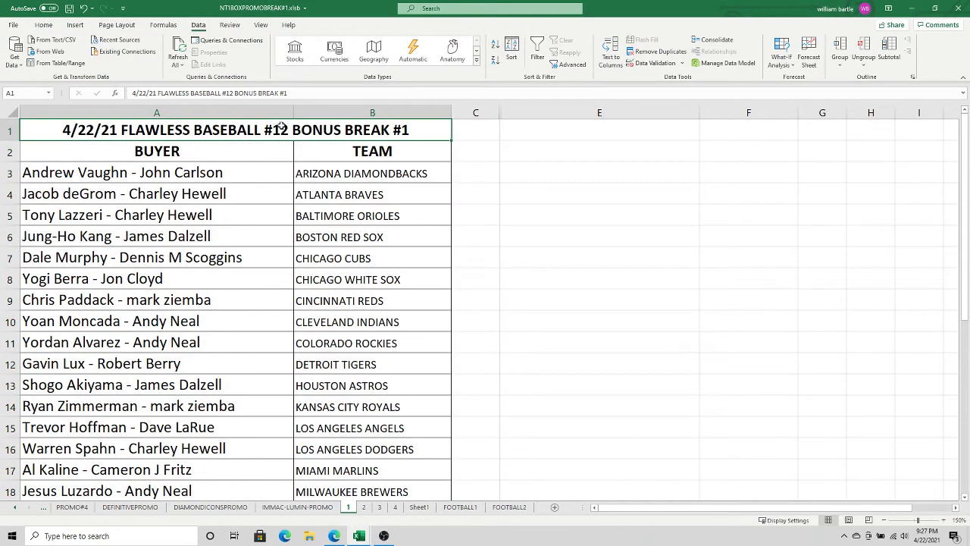
pyautogui.scroll(-5, 281, 127)
pyautogui.click(13, 24)
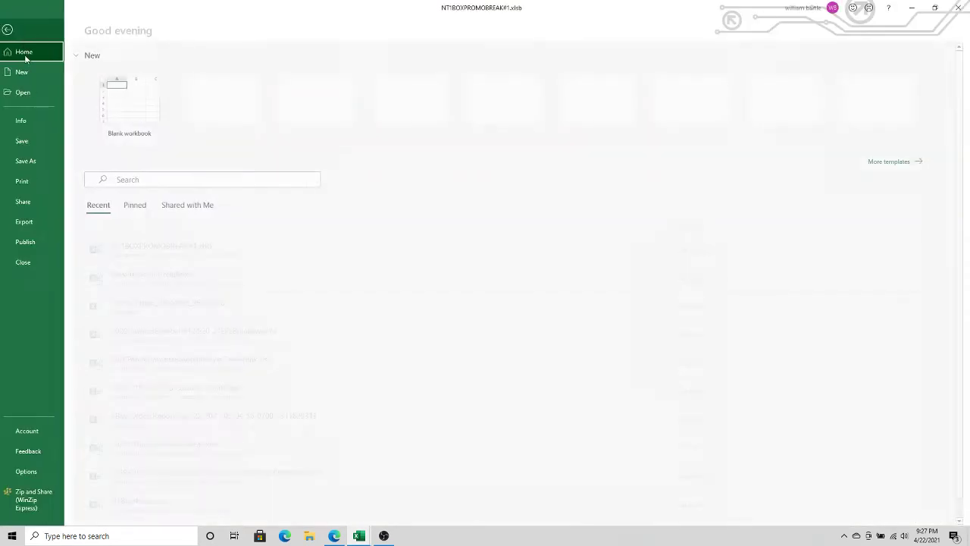
pyautogui.click(31, 180)
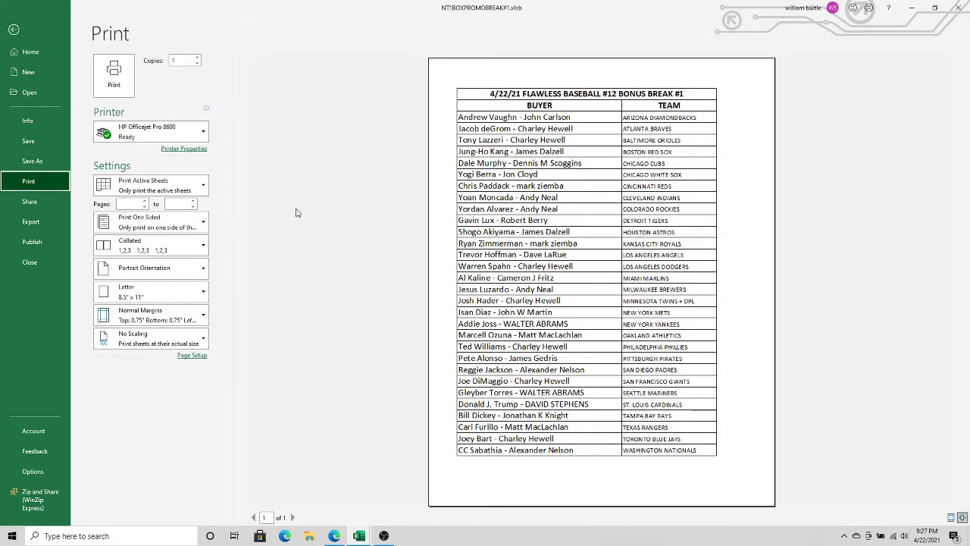
pyautogui.click(114, 74)
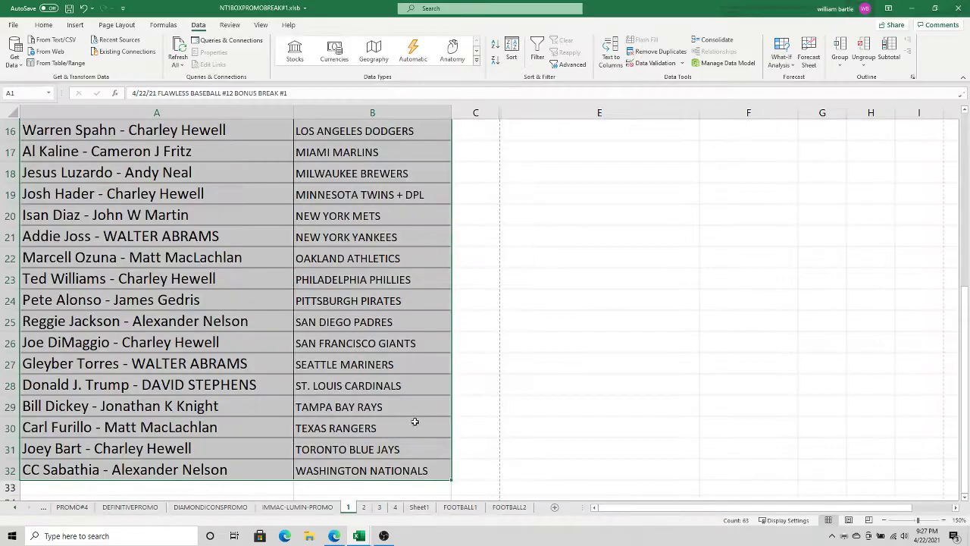
# - Paste the copied team list as plain text into the TEAM column of sheet 2, starting at B3
pyautogui.click(364, 507)
pyautogui.rightClick(380, 170)
pyautogui.click(409, 236)
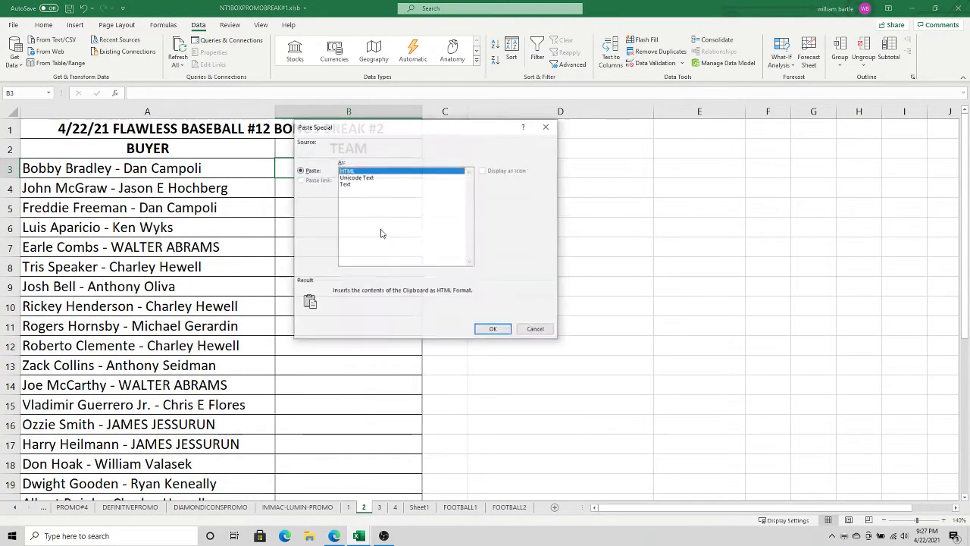
pyautogui.click(347, 184)
pyautogui.click(491, 329)
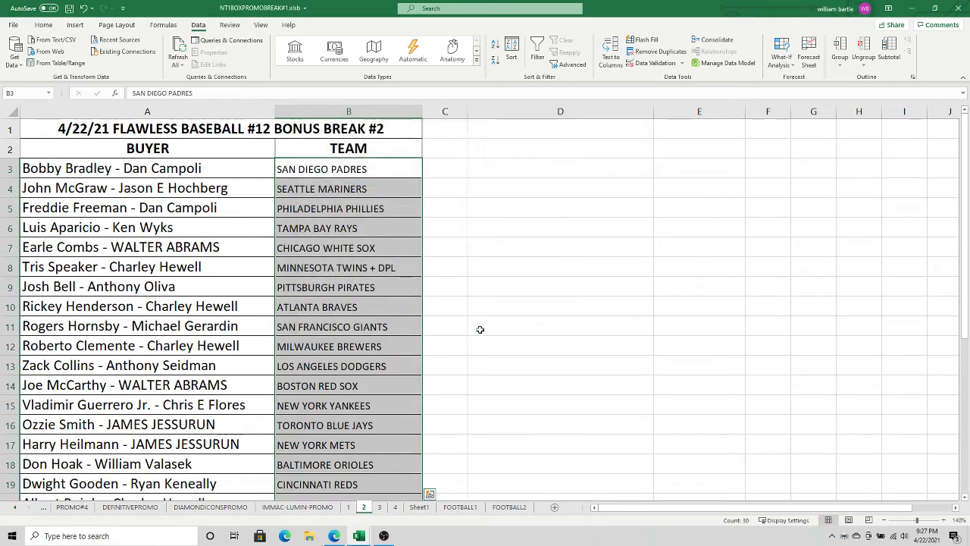
# - Review the pairings on sheet 2, and sort its buyer and team table by TEAM from A to Z
pyautogui.click(480, 330)
pyautogui.moveTo(968, 188)
pyautogui.mouseDown()
pyautogui.moveTo(967, 198)
pyautogui.moveTo(962, 188)
pyautogui.mouseUp()
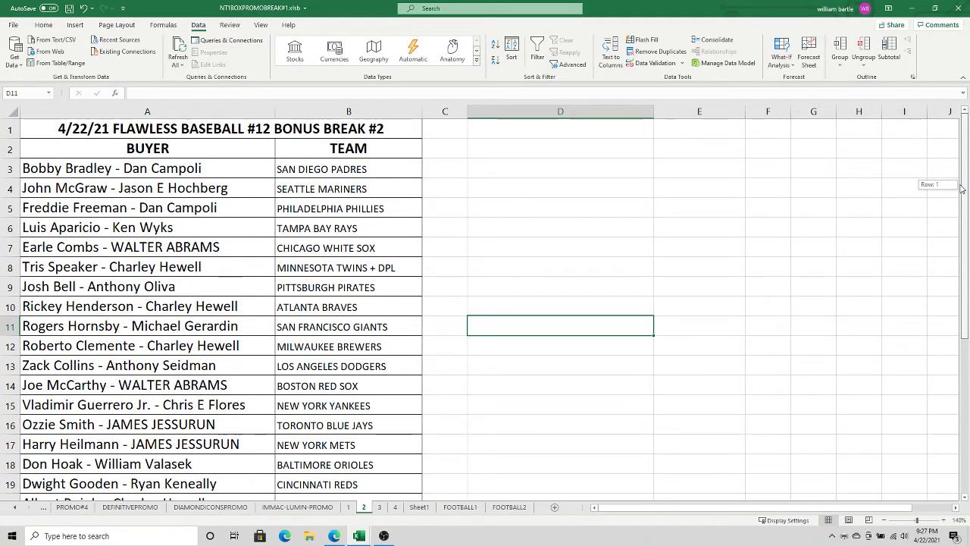
pyautogui.moveTo(962, 188); pyautogui.dragTo(965, 355)
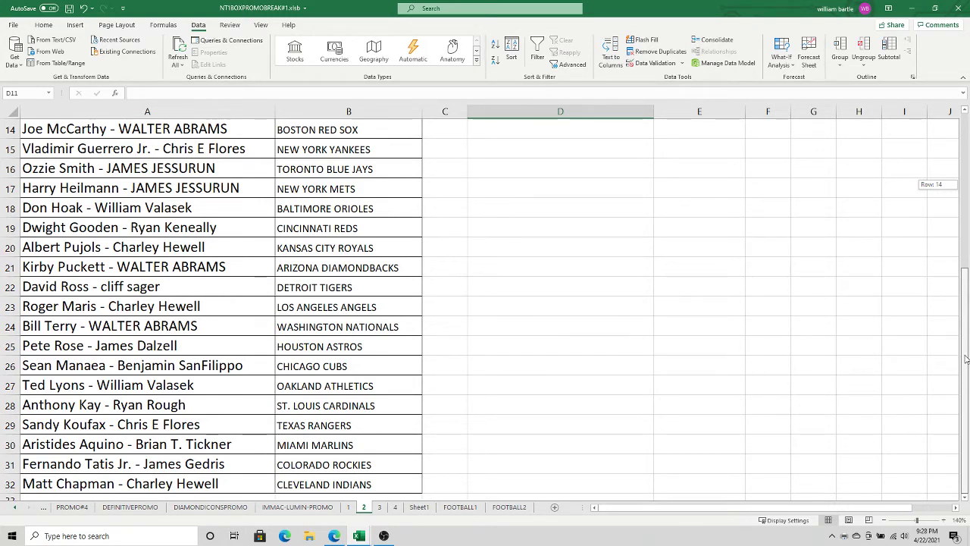
pyautogui.moveTo(966, 359); pyautogui.dragTo(966, 132)
pyautogui.click(238, 153)
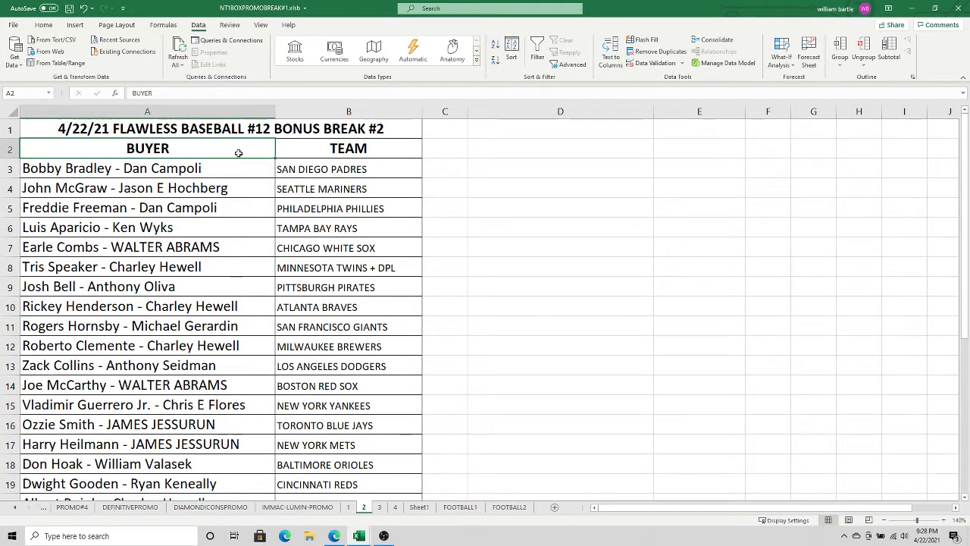
pyautogui.hotkey('ctrl', 'shift', 'Right')
pyautogui.hotkey('ctrl', 'shift', 'Down')
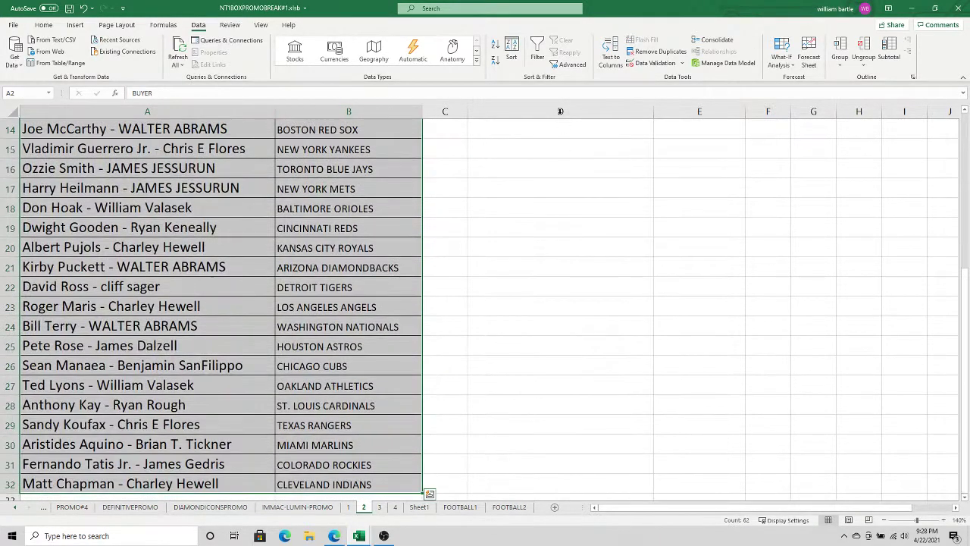
pyautogui.click(512, 53)
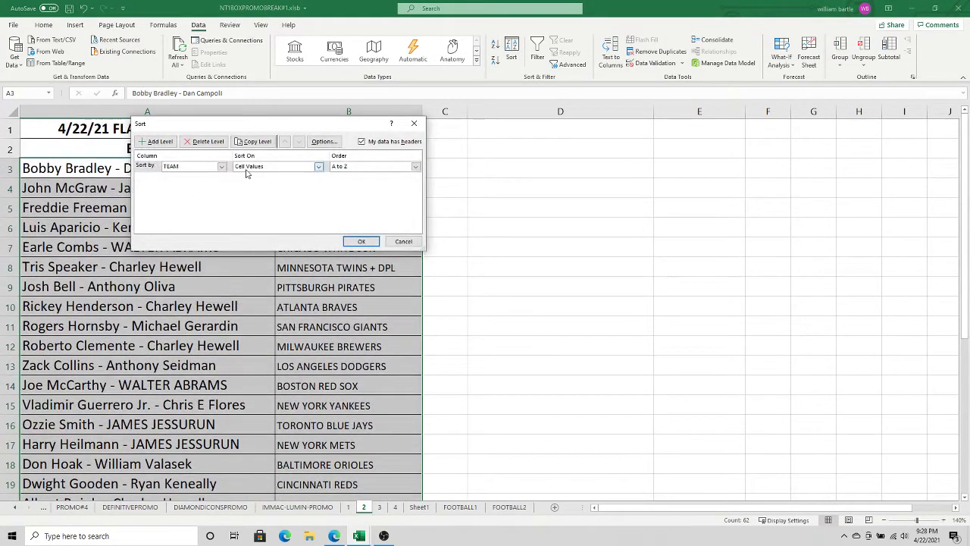
pyautogui.click(352, 241)
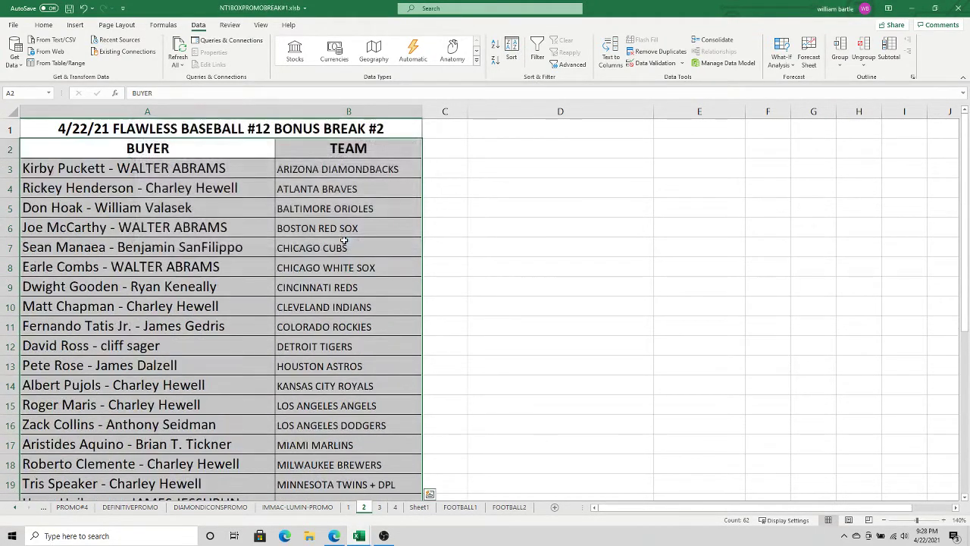
# - Print one copy of the Bonus Break #2 sheet on the HP Officejet Pro 8600
pyautogui.click(332, 129)
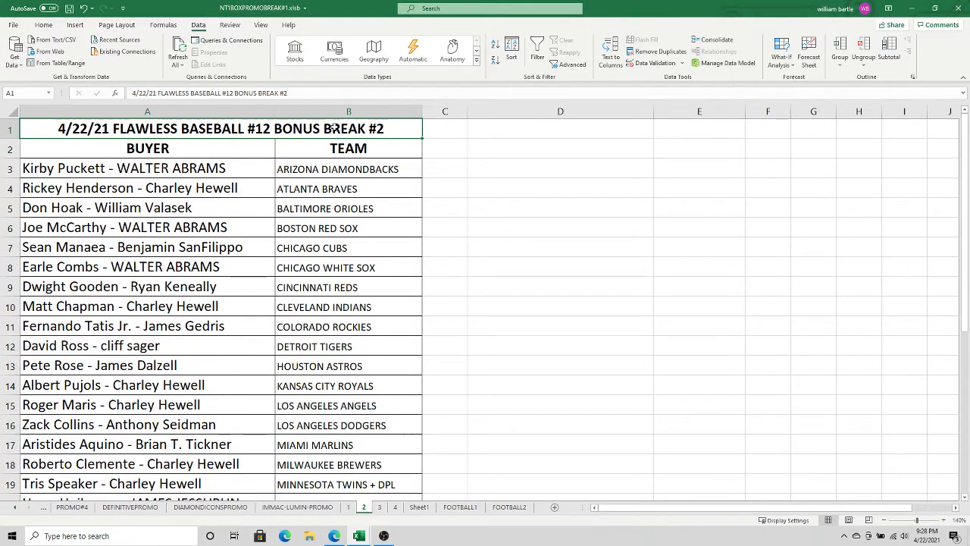
pyautogui.hotkey('ctrl', 'shift', 'Down')
pyautogui.click(13, 25)
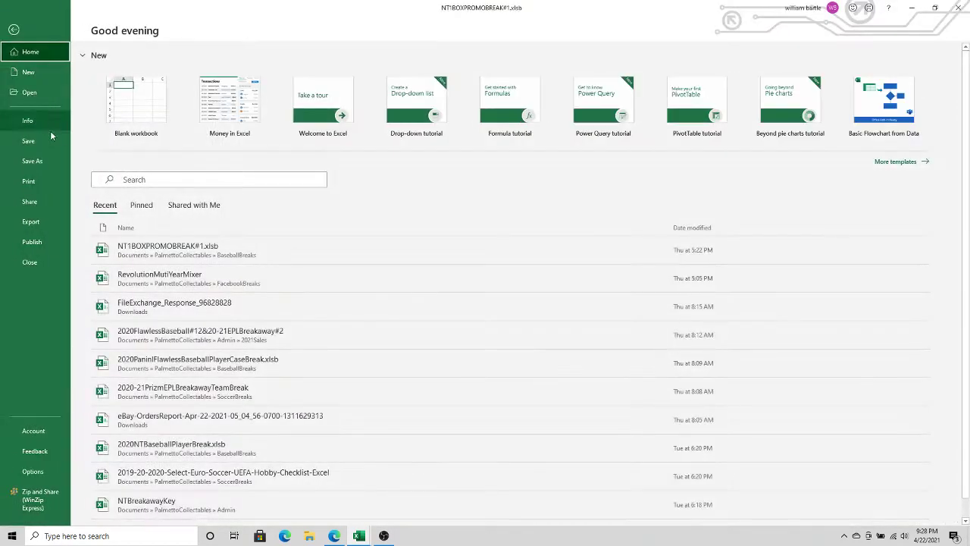
pyautogui.click(30, 181)
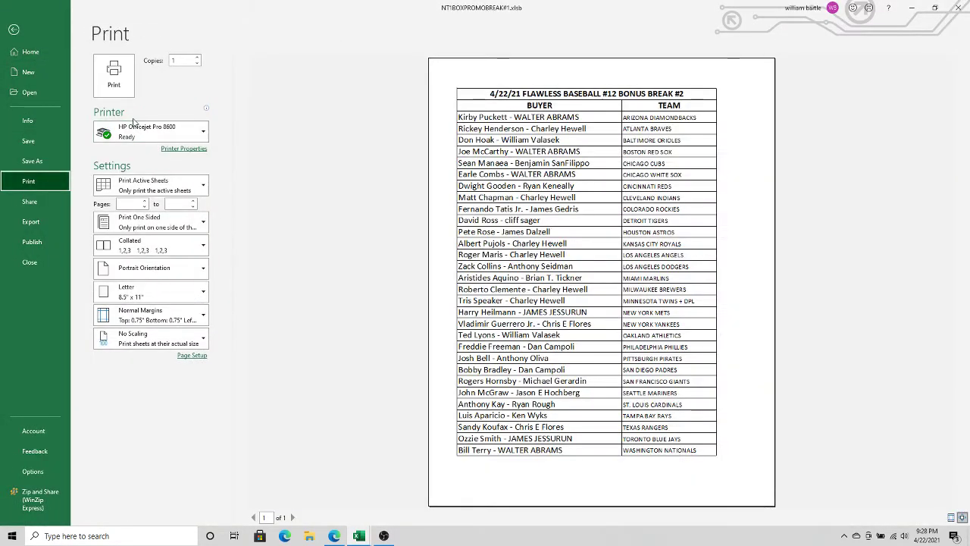
pyautogui.click(124, 85)
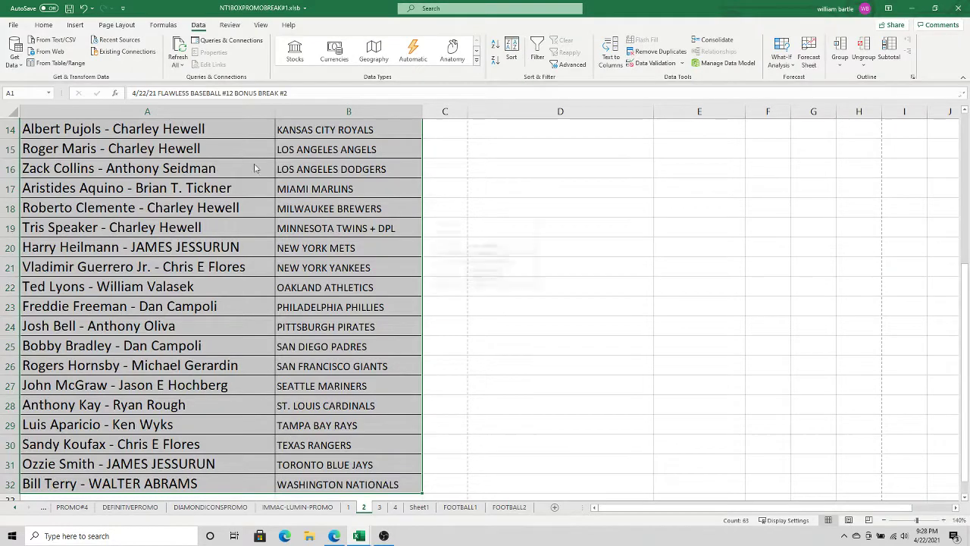
# - Paste the copied team list as plain text from B3 down on sheet 3 and look over the pairings
pyautogui.click(380, 508)
pyautogui.rightClick(377, 173)
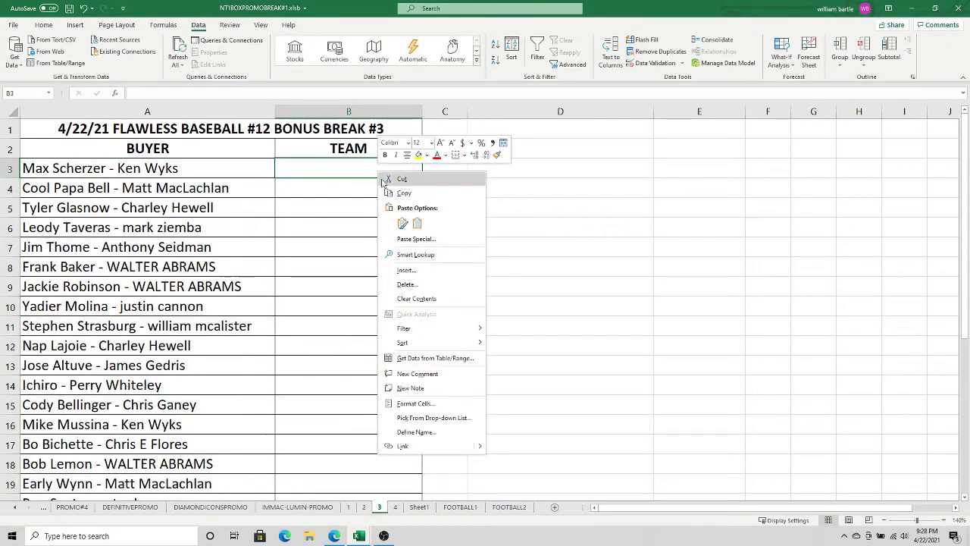
pyautogui.click(411, 239)
pyautogui.click(363, 187)
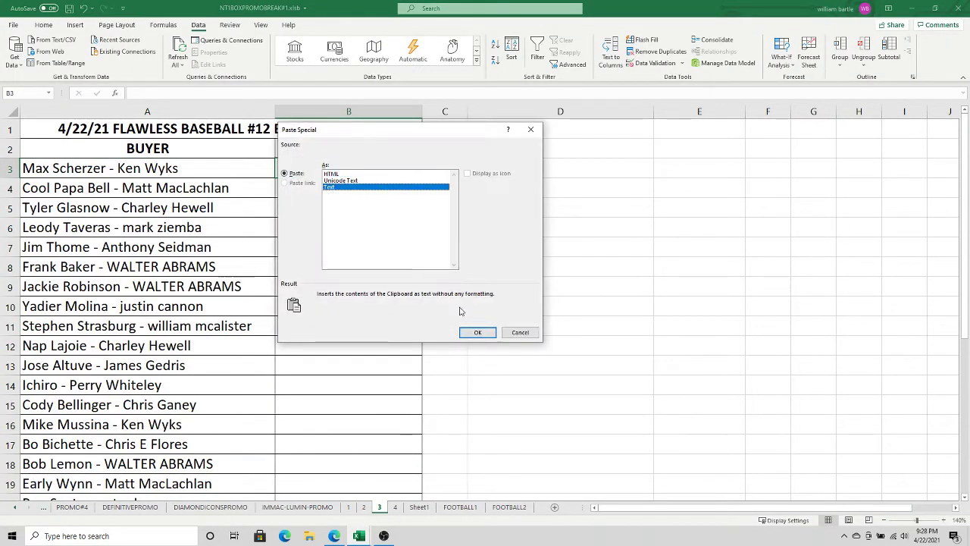
pyautogui.click(476, 333)
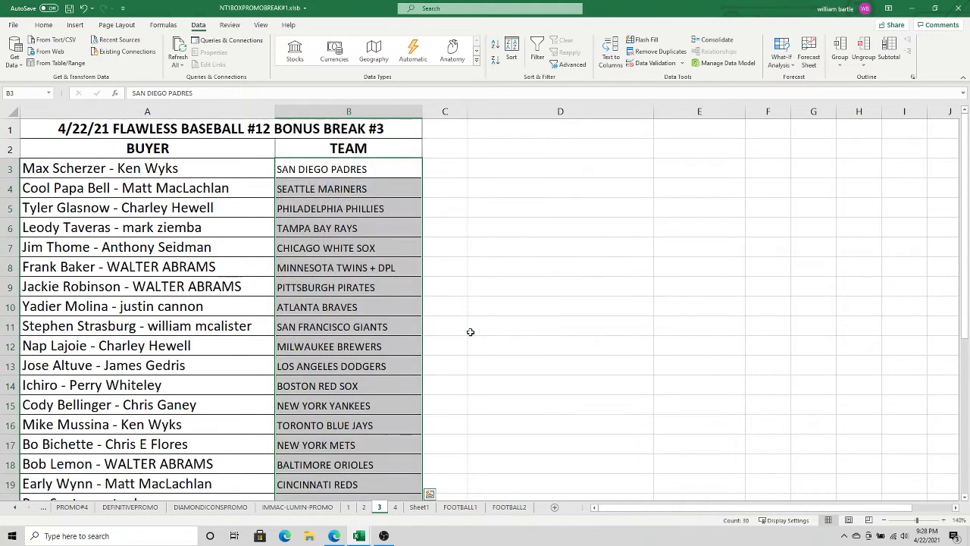
pyautogui.click(547, 283)
pyautogui.moveTo(965, 217); pyautogui.dragTo(966, 212)
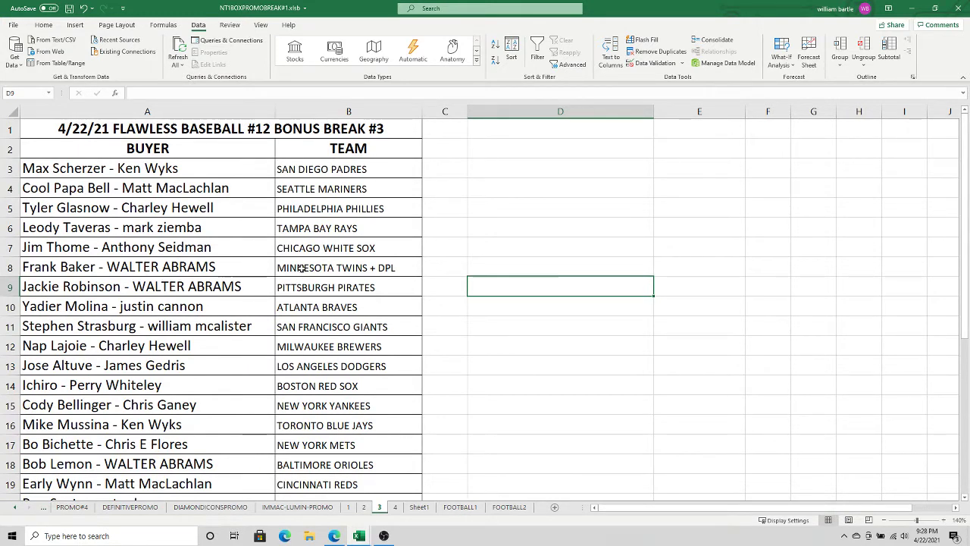
pyautogui.click(302, 267)
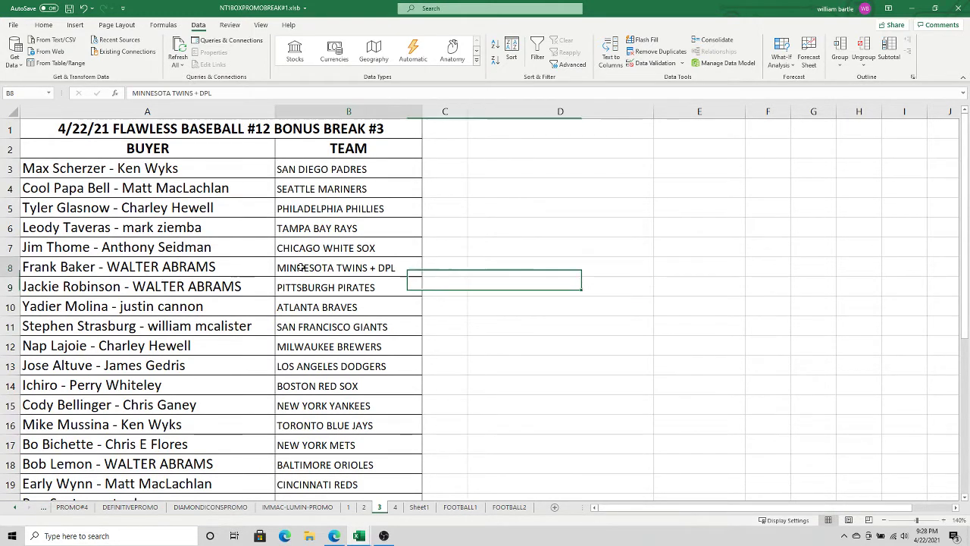
# - Review the remaining pairings on sheet 3, and sort its buyer and team table by TEAM from A to Z
pyautogui.click(266, 268)
pyautogui.click(292, 267)
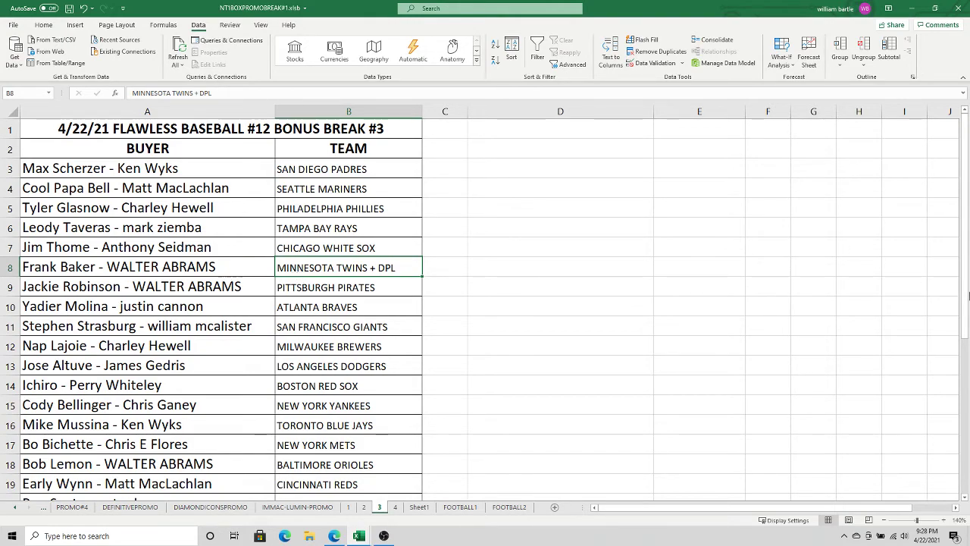
pyautogui.moveTo(967, 296); pyautogui.dragTo(966, 364)
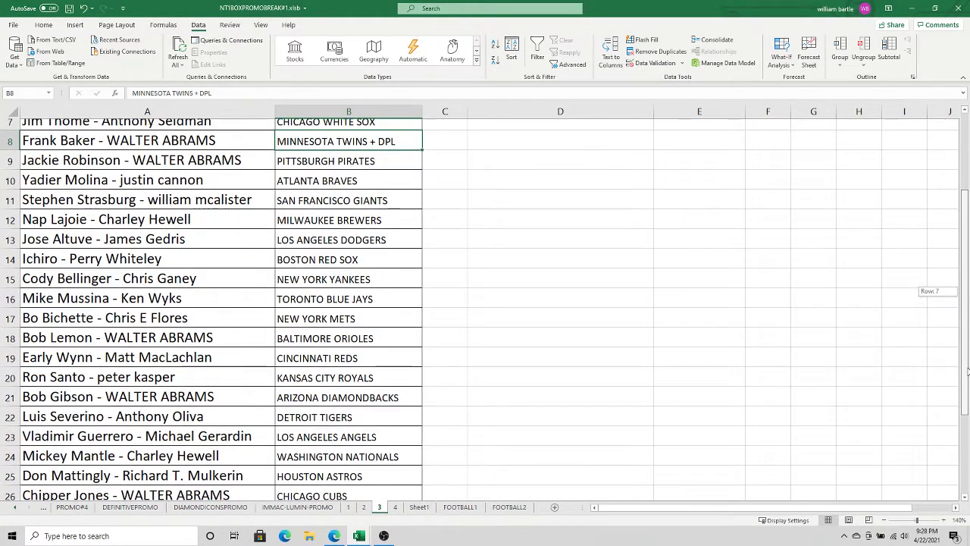
pyautogui.moveTo(968, 384); pyautogui.dragTo(968, 452)
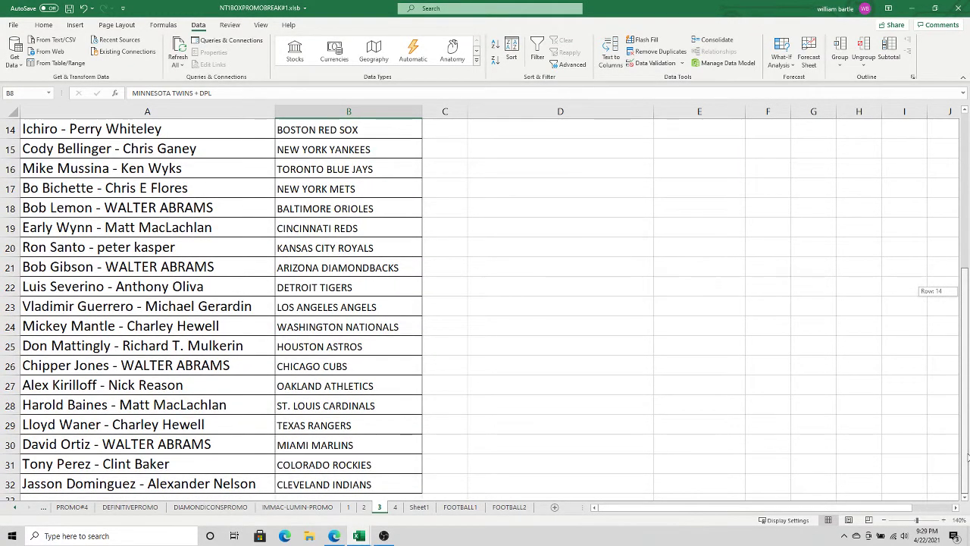
pyautogui.moveTo(968, 450); pyautogui.dragTo(319, 216)
pyautogui.click(263, 150)
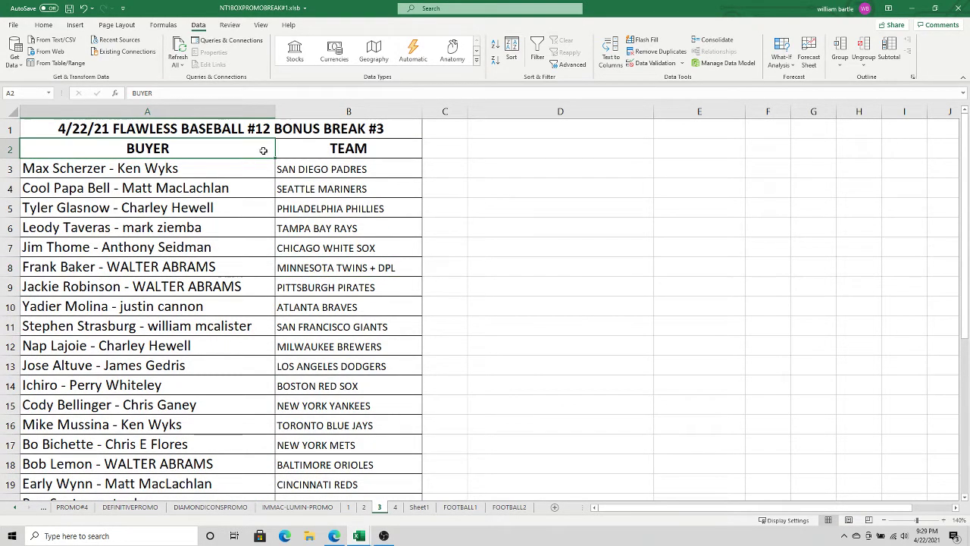
pyautogui.hotkey('shift', 'Right')
pyautogui.hotkey('ctrl', 'shift', 'Down')
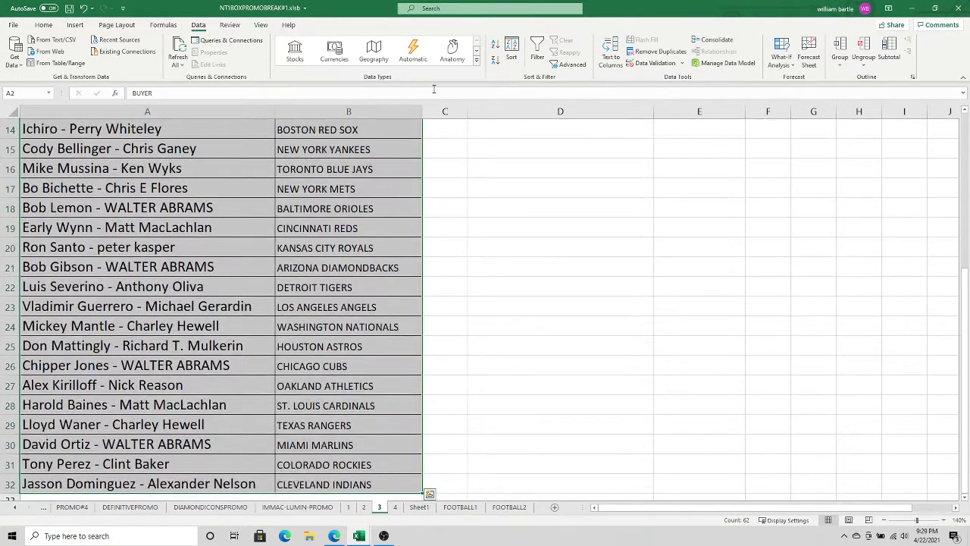
pyautogui.click(512, 51)
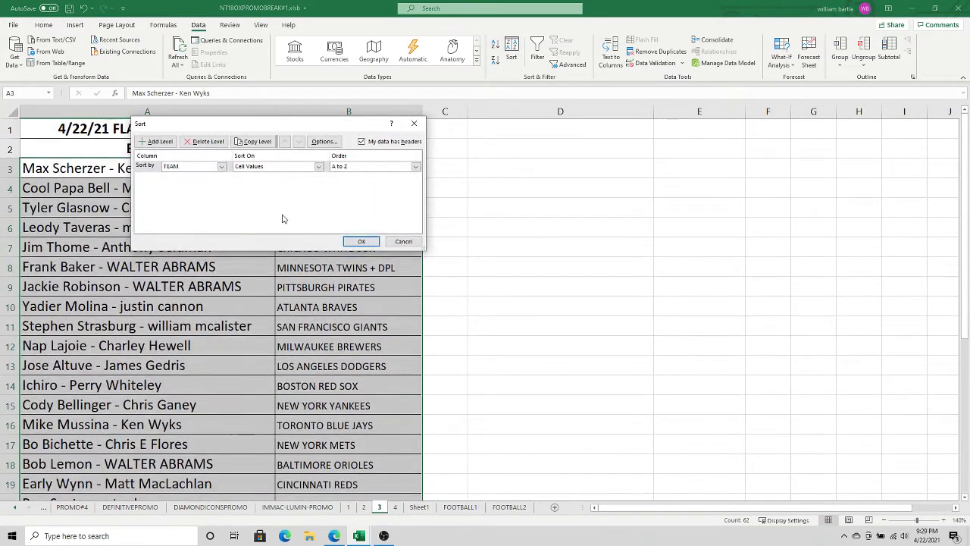
pyautogui.click(360, 241)
# - Print one copy of the Bonus Break #3 sheet on the HP Officejet Pro 8600
pyautogui.click(328, 129)
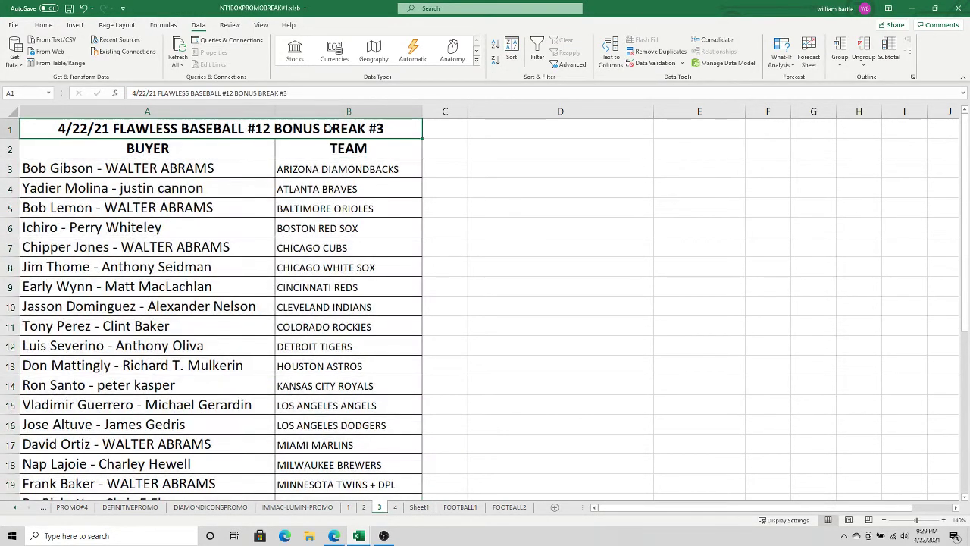
pyautogui.hotkey('ctrl', 'shift', 'End')
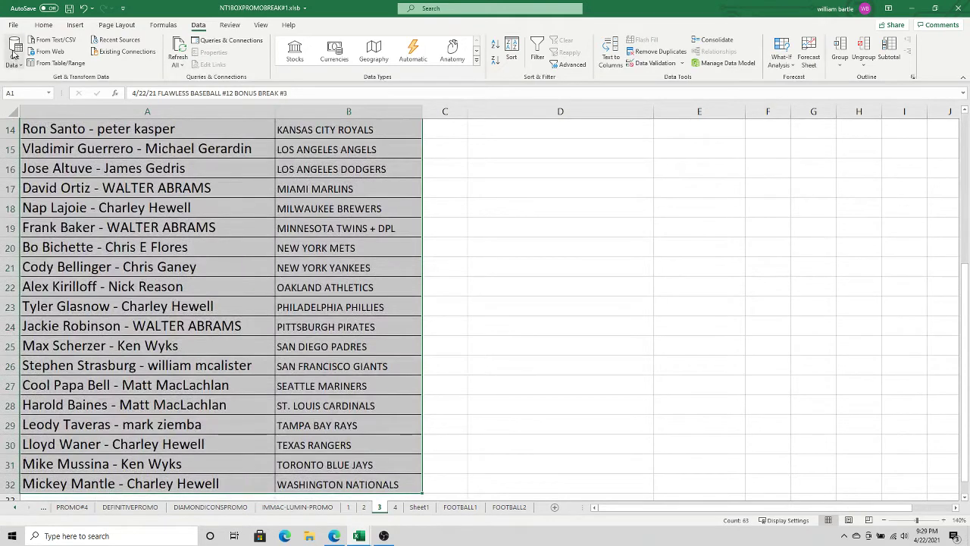
pyautogui.click(13, 25)
pyautogui.click(38, 182)
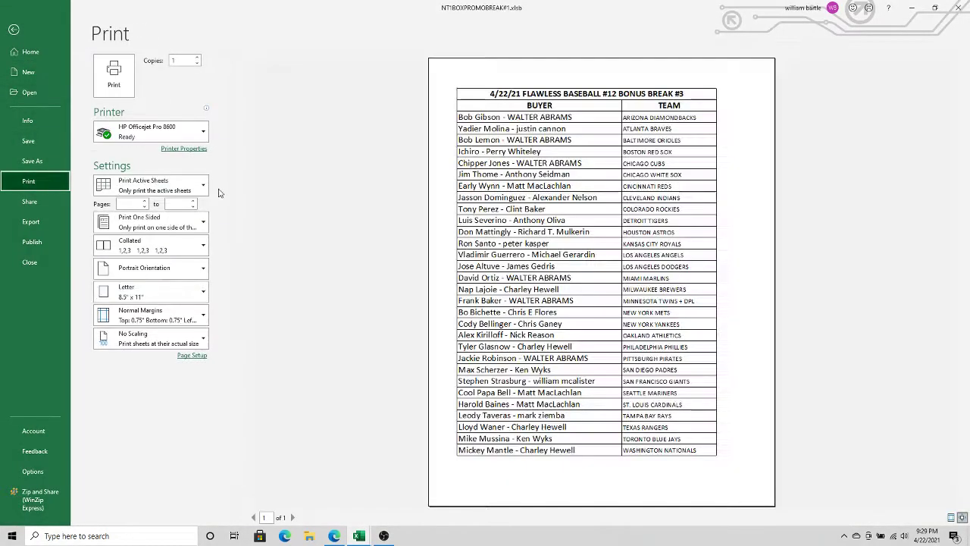
pyautogui.click(118, 88)
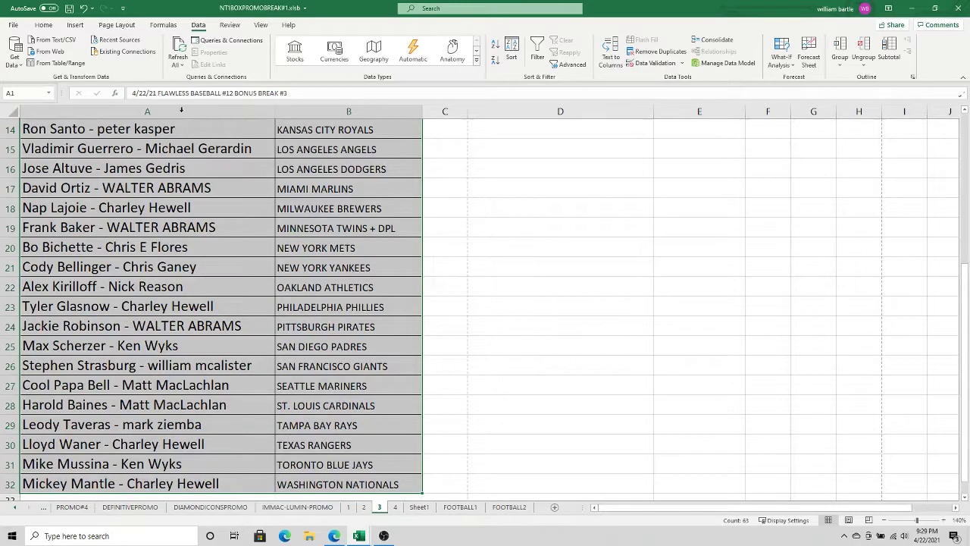